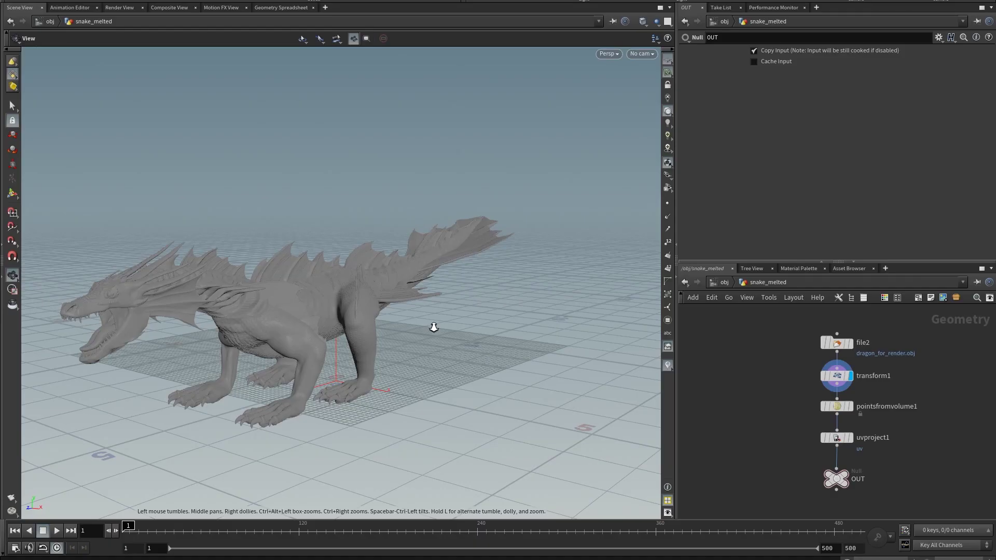
- Orbit and zoom around the grey dragon to view it from several angles
{"action": "mouse_move", "coordinate": [518, 336]}
{"action": "left_mouse_down"}
{"action": "mouse_move", "coordinate": [591, 285]}
{"action": "mouse_move", "coordinate": [538, 265]}
{"action": "mouse_move", "coordinate": [591, 324]}
{"action": "mouse_move", "coordinate": [603, 356]}
{"action": "mouse_move", "coordinate": [623, 349]}
{"action": "mouse_move", "coordinate": [568, 303]}
{"action": "mouse_move", "coordinate": [449, 296]}
{"action": "mouse_move", "coordinate": [456, 304]}
{"action": "left_mouse_up"}
{"action": "scroll", "coordinate": [559, 333], "scroll_direction": "up", "scroll_amount": 3}
{"action": "scroll", "coordinate": [573, 340], "scroll_direction": "up", "scroll_amount": 2}
{"action": "right_click_drag", "start_coordinate": [456, 305], "coordinate": [168, 272]}
{"action": "mouse_move", "coordinate": [168, 272]}
{"action": "left_mouse_down"}
{"action": "mouse_move", "coordinate": [258, 359]}
{"action": "mouse_move", "coordinate": [333, 327]}
{"action": "mouse_move", "coordinate": [435, 358]}
{"action": "left_mouse_up"}
{"action": "right_click_drag", "start_coordinate": [435, 358], "coordinate": [525, 372]}
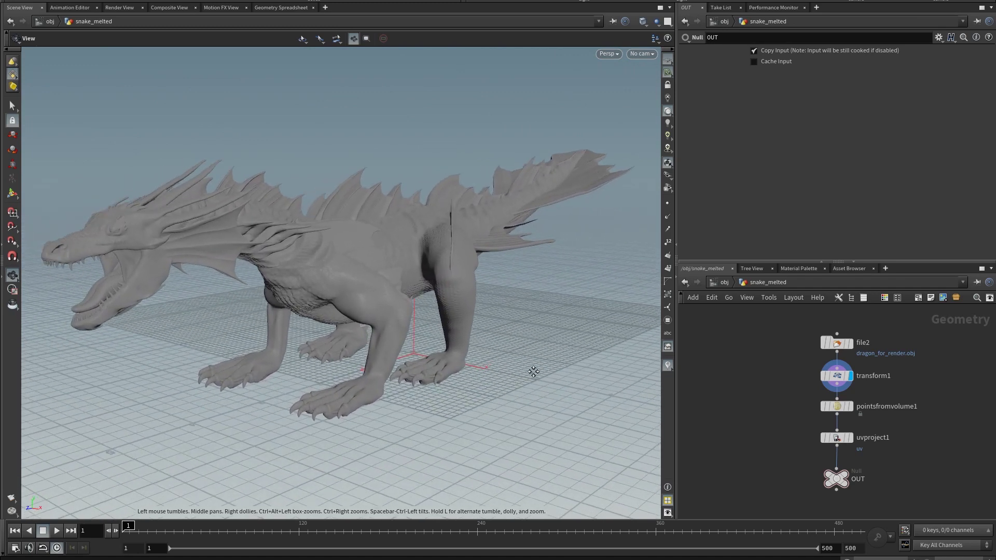
- Display the OUT null's result in the viewport and return to the obj level
{"action": "scroll", "coordinate": [868, 415], "scroll_direction": "up", "scroll_amount": 2}
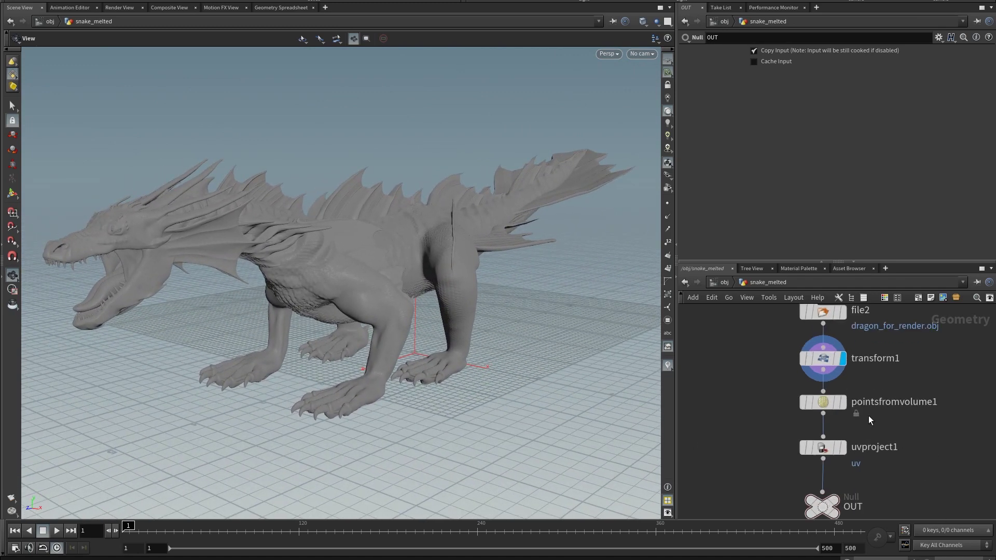
{"action": "scroll", "coordinate": [868, 416], "scroll_direction": "up", "scroll_amount": 3}
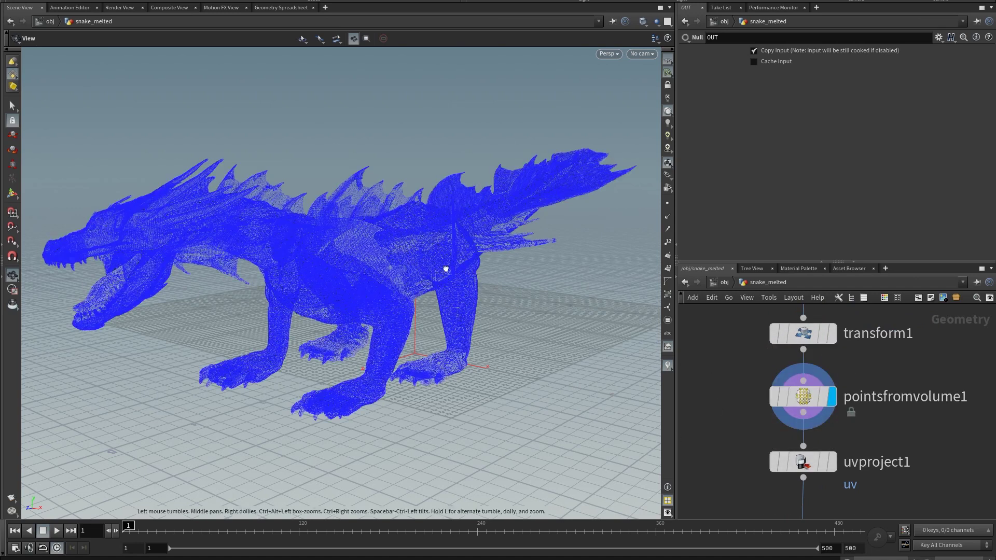
{"action": "left_click_drag", "start_coordinate": [445, 269], "coordinate": [455, 259]}
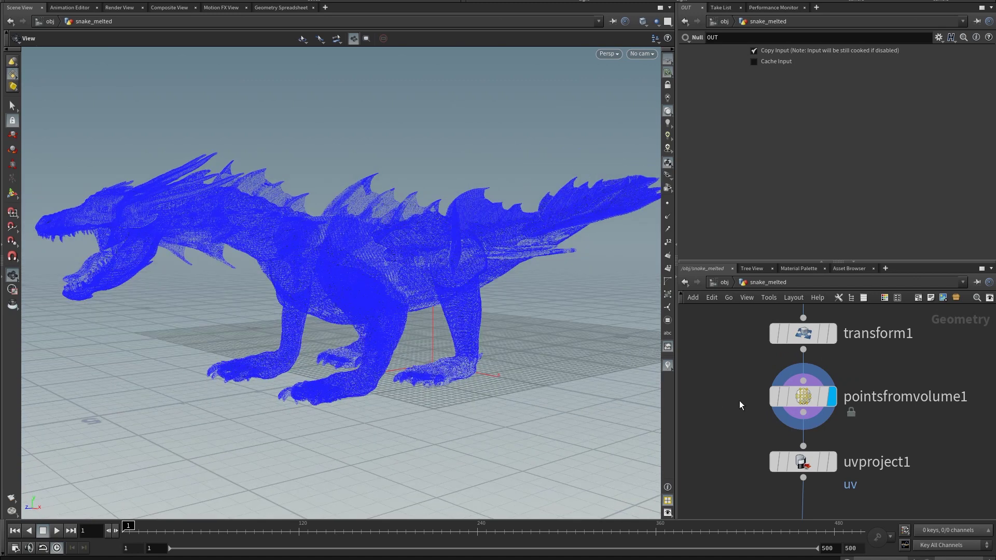
{"action": "scroll", "coordinate": [746, 399], "scroll_direction": "down", "scroll_amount": 3}
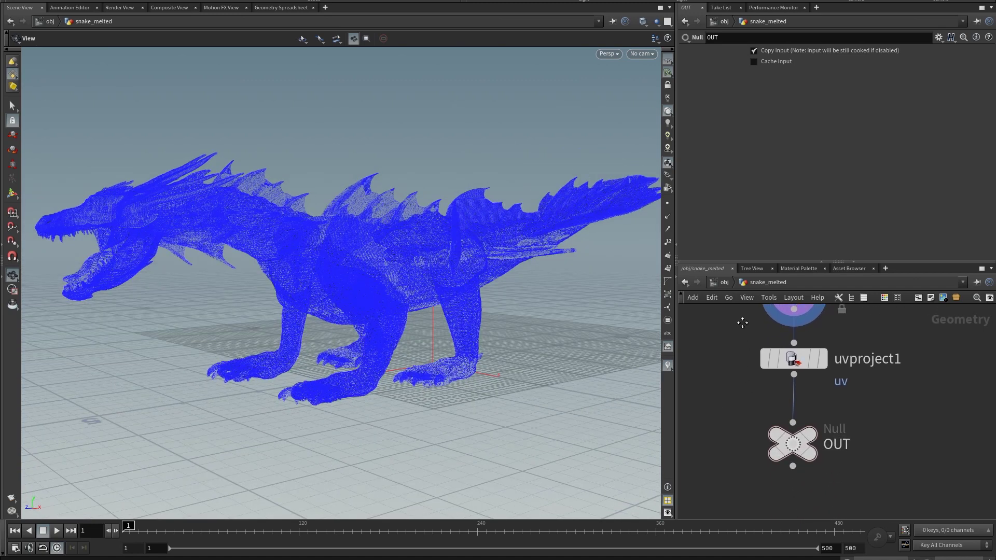
{"action": "left_click", "coordinate": [810, 435]}
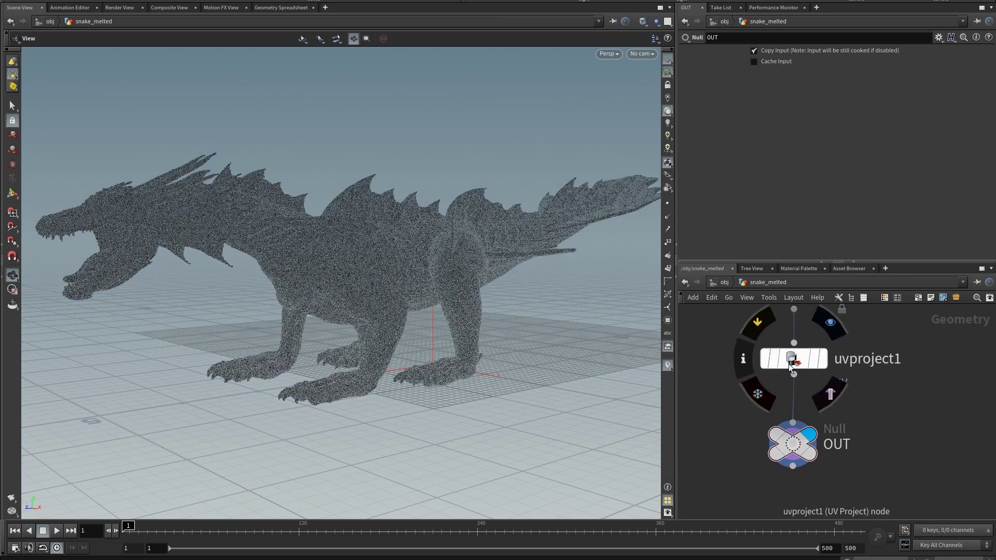
{"action": "left_click", "coordinate": [730, 285]}
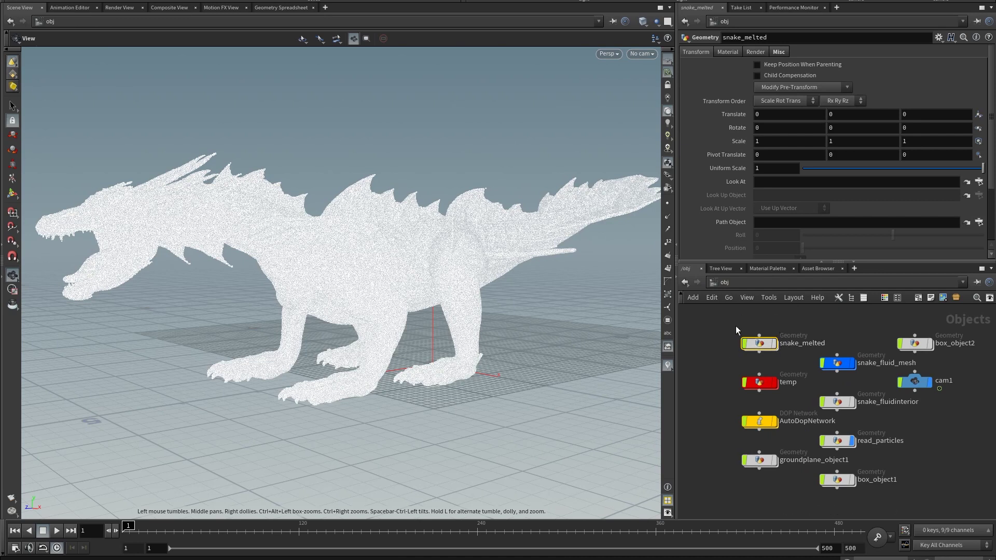
- Dive into the temp object's network and open the viewport's object-visibility options
{"action": "left_click", "coordinate": [760, 382]}
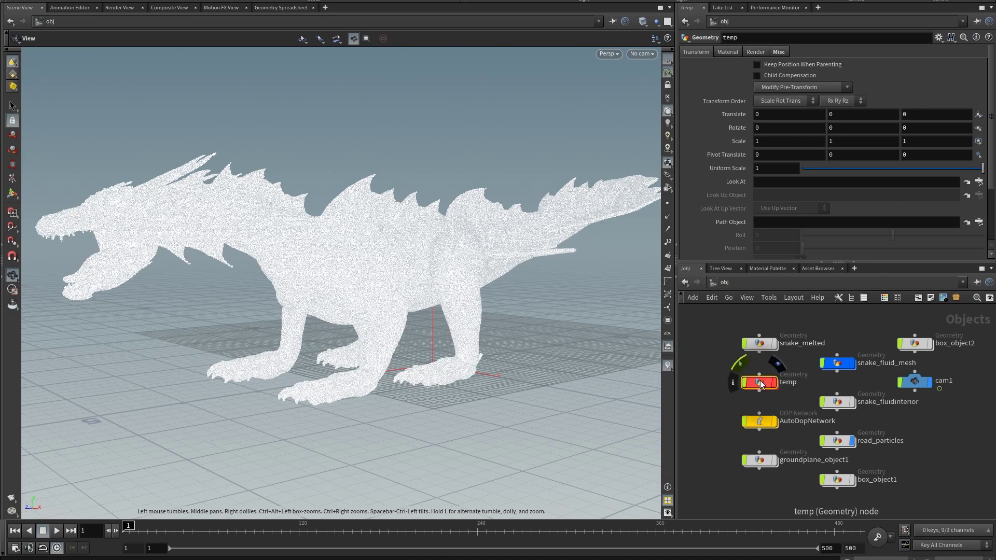
{"action": "double_click", "coordinate": [760, 382]}
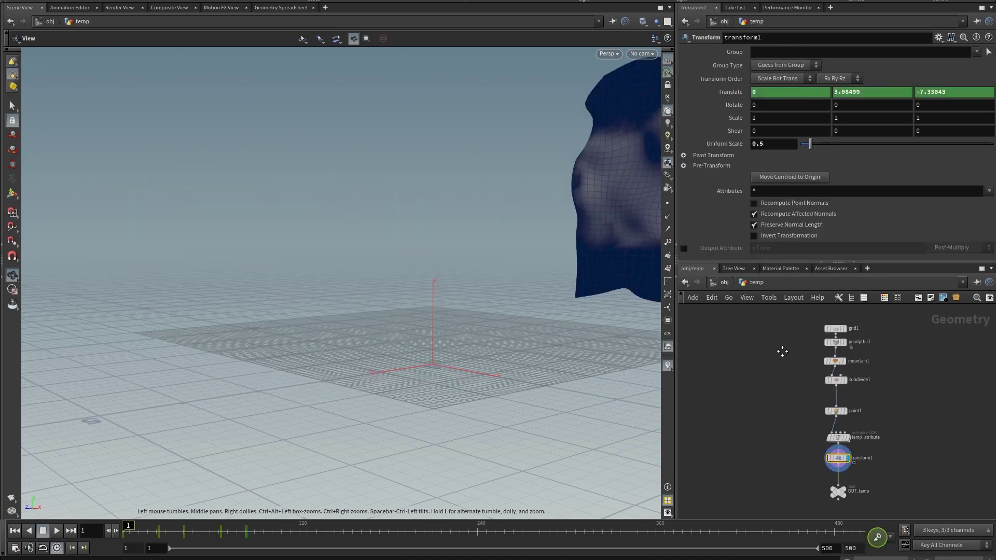
{"action": "middle_click_drag", "start_coordinate": [782, 352], "coordinate": [750, 389]}
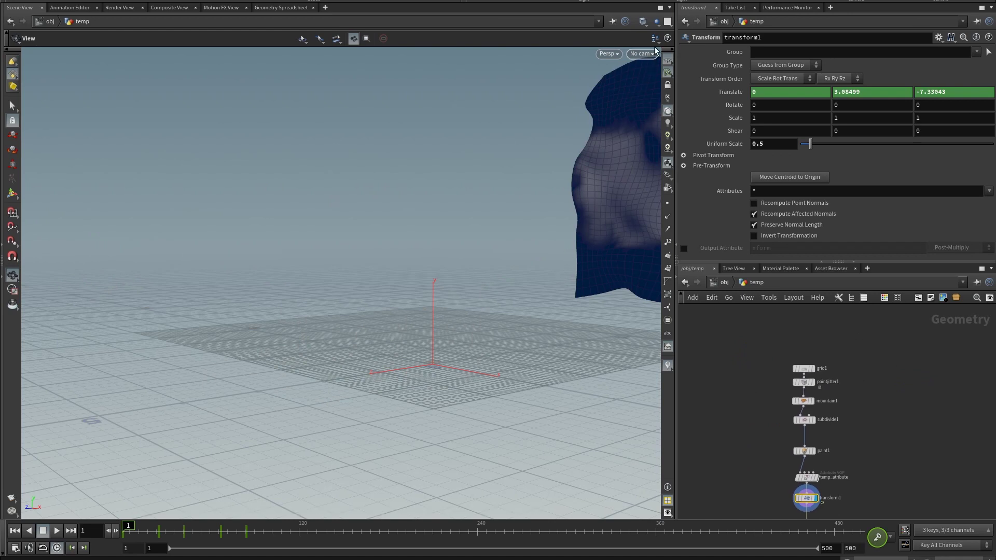
{"action": "left_click", "coordinate": [647, 23]}
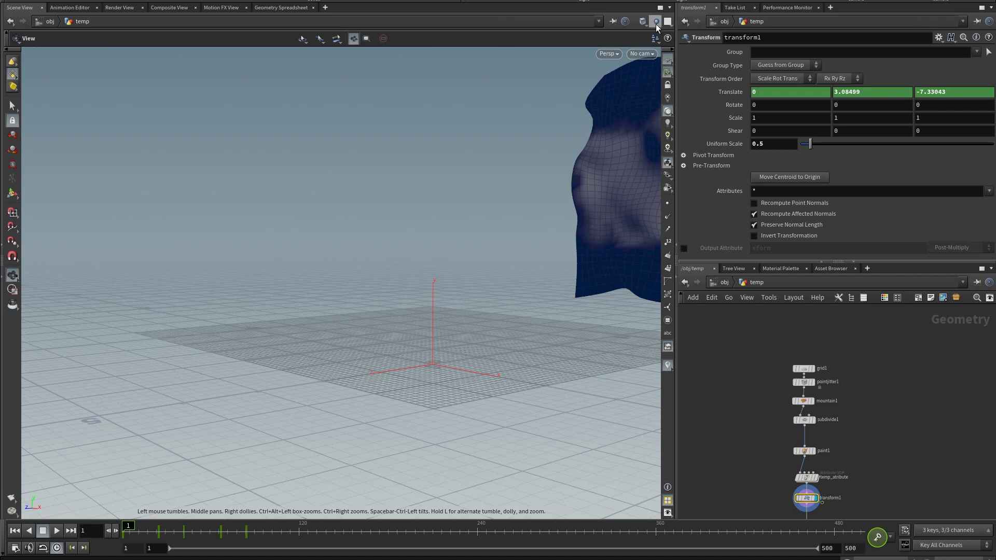
{"action": "left_click", "coordinate": [656, 24]}
- Show all objects alongside temp and dolly out to see the dragon and whole cloth
{"action": "left_click", "coordinate": [685, 37]}
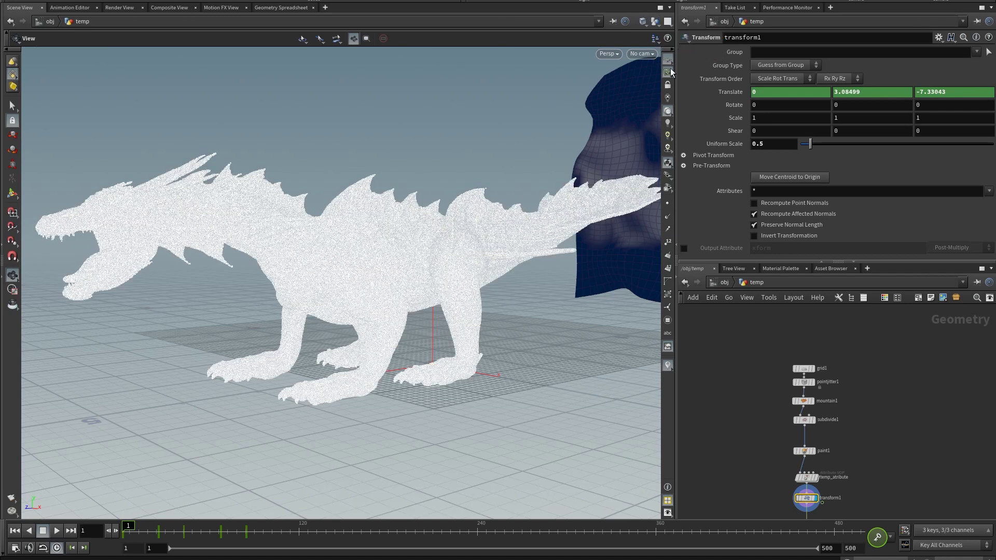
{"action": "scroll", "coordinate": [511, 289], "scroll_direction": "up", "scroll_amount": 2}
{"action": "scroll", "coordinate": [512, 289], "scroll_direction": "down", "scroll_amount": 3}
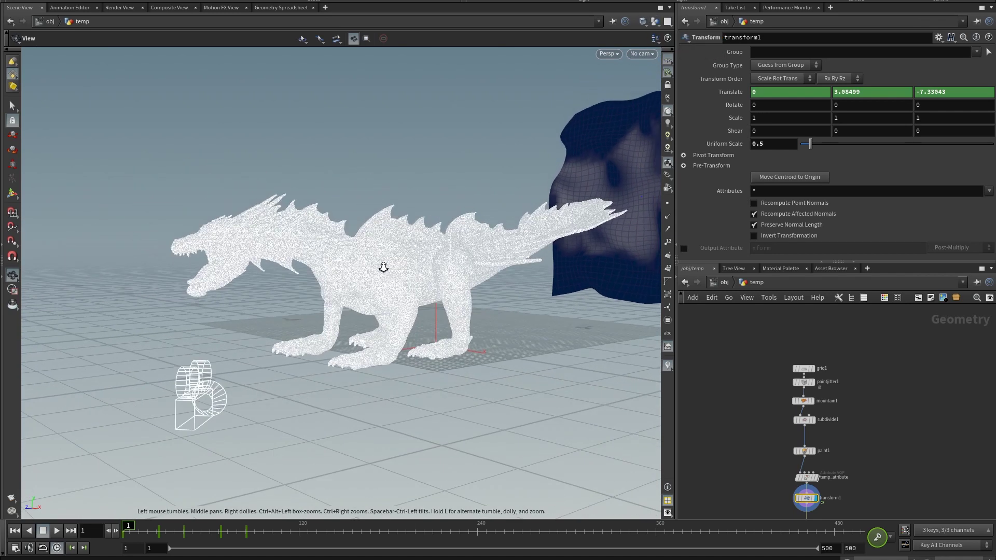
{"action": "left_click_drag", "start_coordinate": [382, 264], "coordinate": [337, 312]}
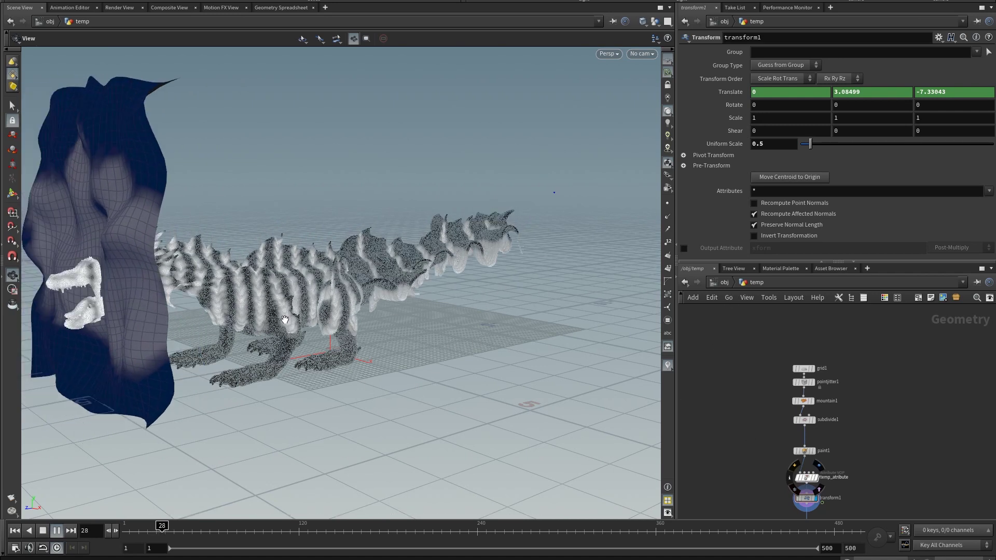
- Stop playback, rewind to frame 1 at /obj, and dive into the read_particles network
{"action": "left_click", "coordinate": [58, 538]}
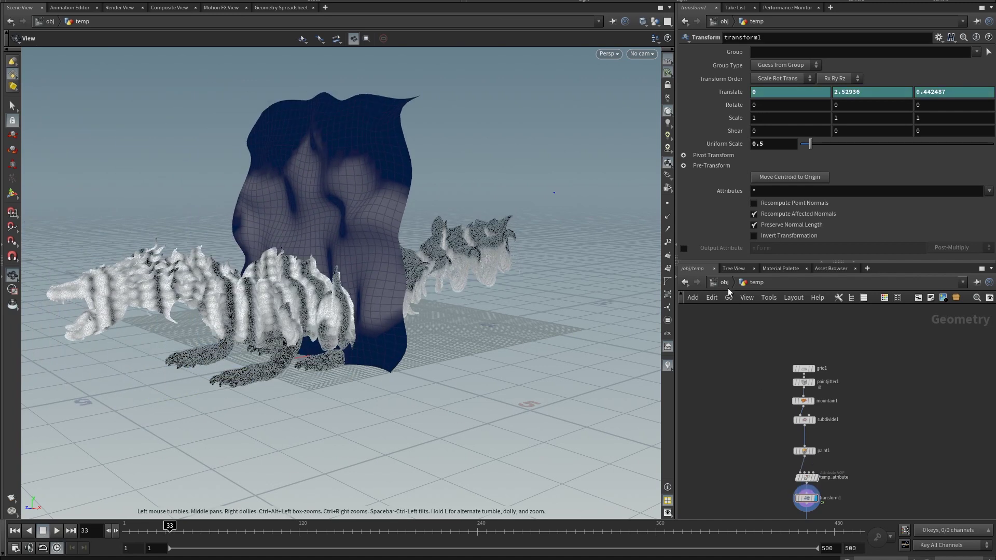
{"action": "left_click", "coordinate": [724, 282]}
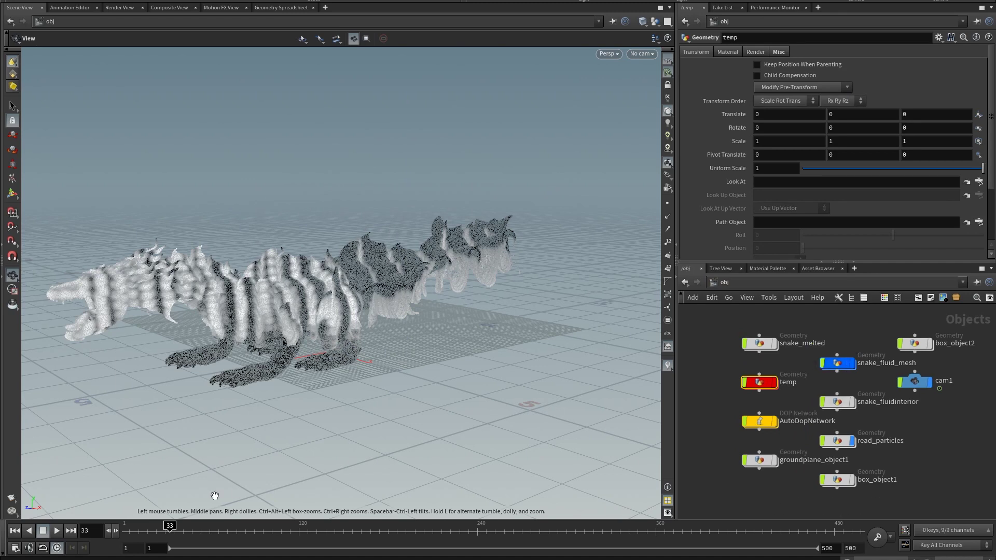
{"action": "left_click", "coordinate": [15, 530]}
{"action": "left_click", "coordinate": [797, 496]}
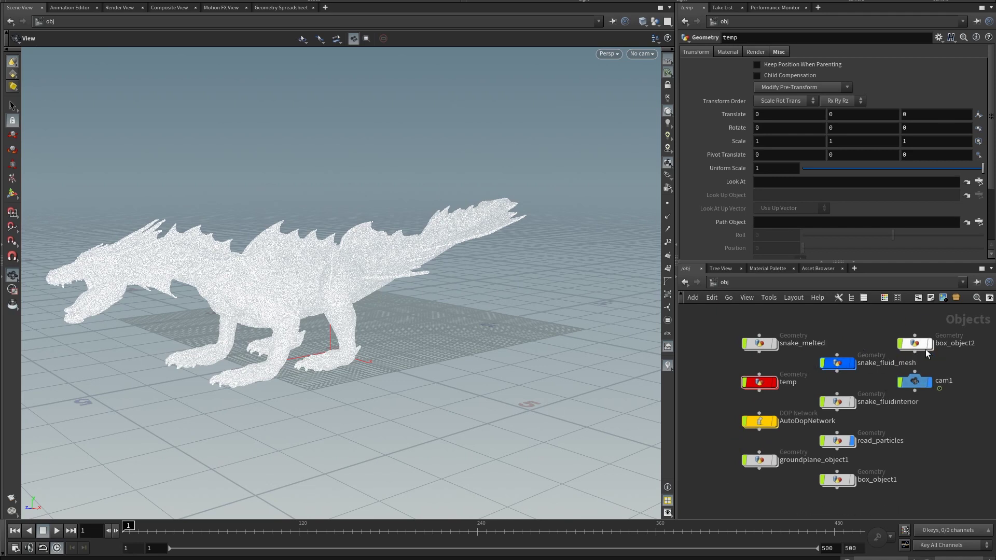
{"action": "left_click", "coordinate": [838, 440]}
{"action": "double_click", "coordinate": [838, 440]}
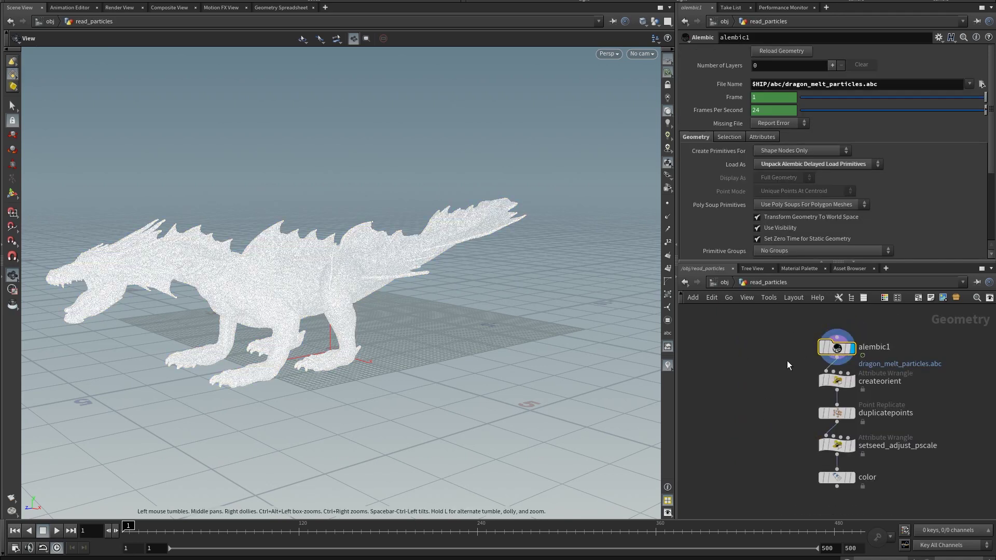
- Play the cached particles, zoom in, stop at frame 48 and tumble closer
{"action": "left_click", "coordinate": [56, 530]}
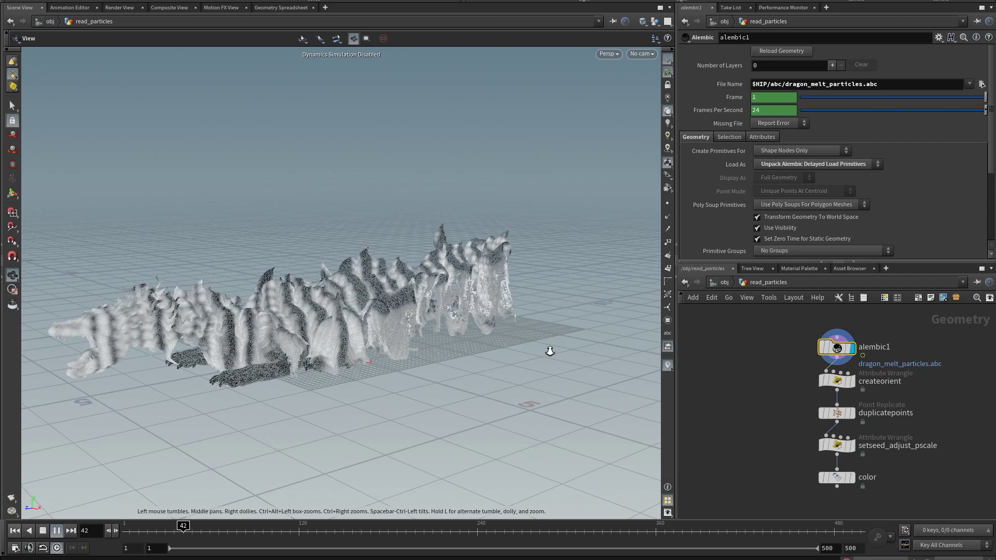
{"action": "scroll", "coordinate": [549, 351], "scroll_direction": "up", "scroll_amount": 2}
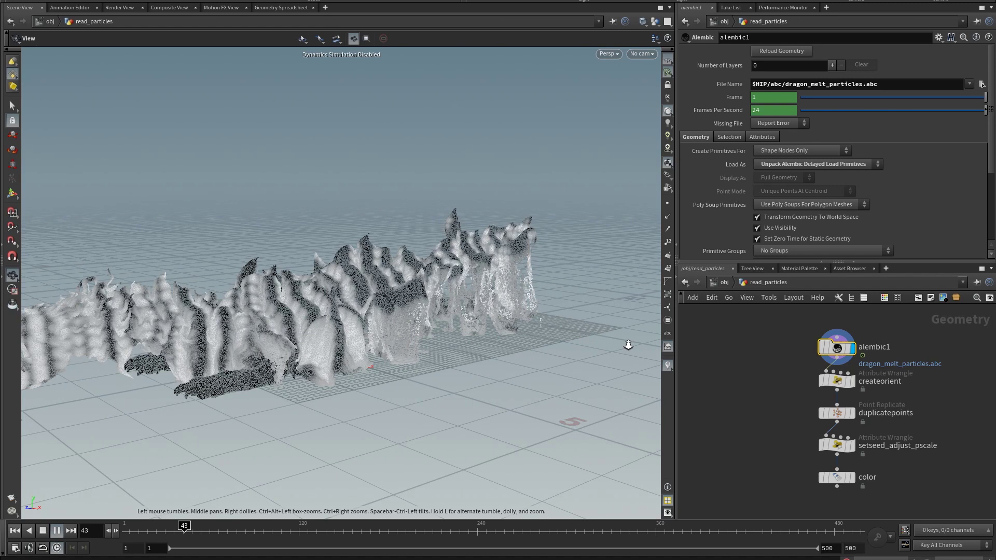
{"action": "scroll", "coordinate": [597, 341], "scroll_direction": "up", "scroll_amount": 1}
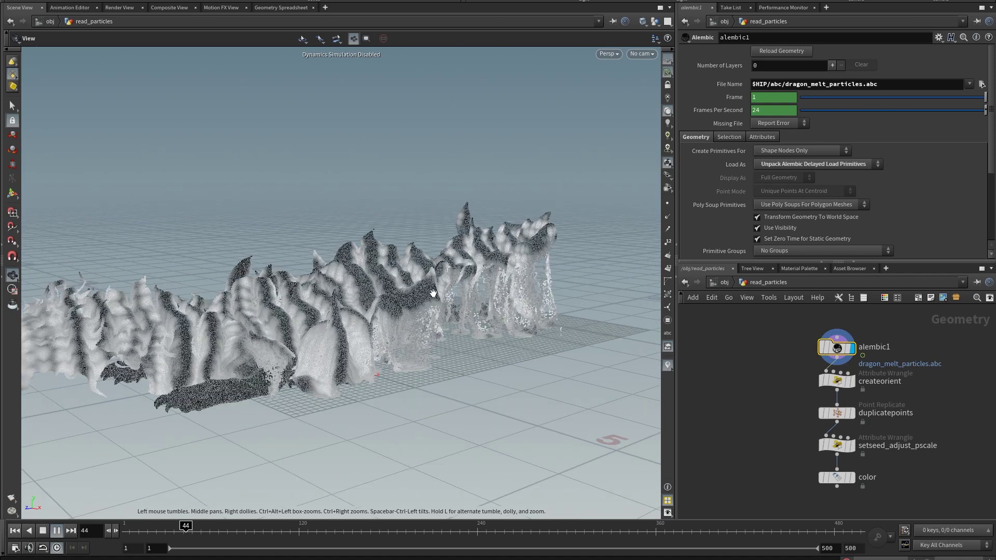
{"action": "scroll", "coordinate": [429, 294], "scroll_direction": "up", "scroll_amount": 1}
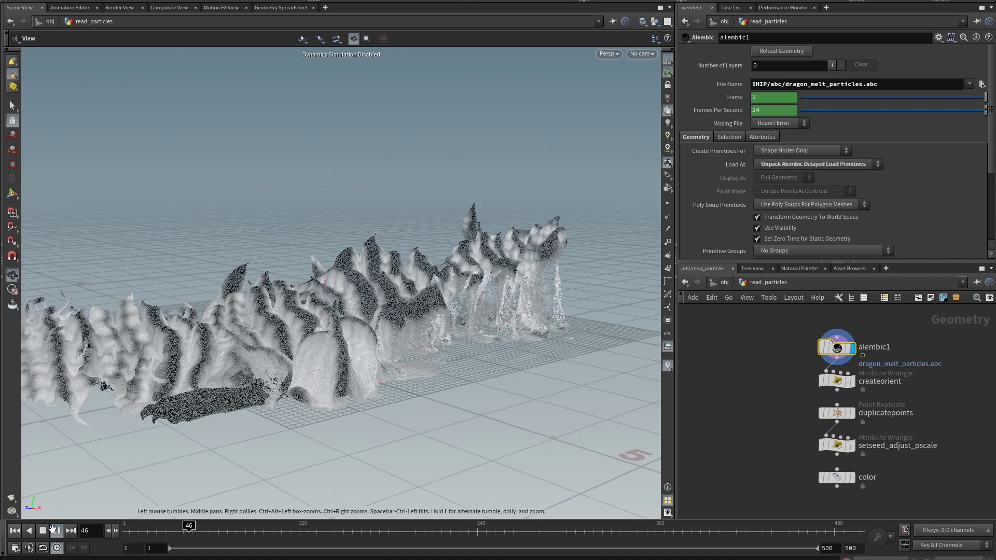
{"action": "left_click", "coordinate": [55, 530]}
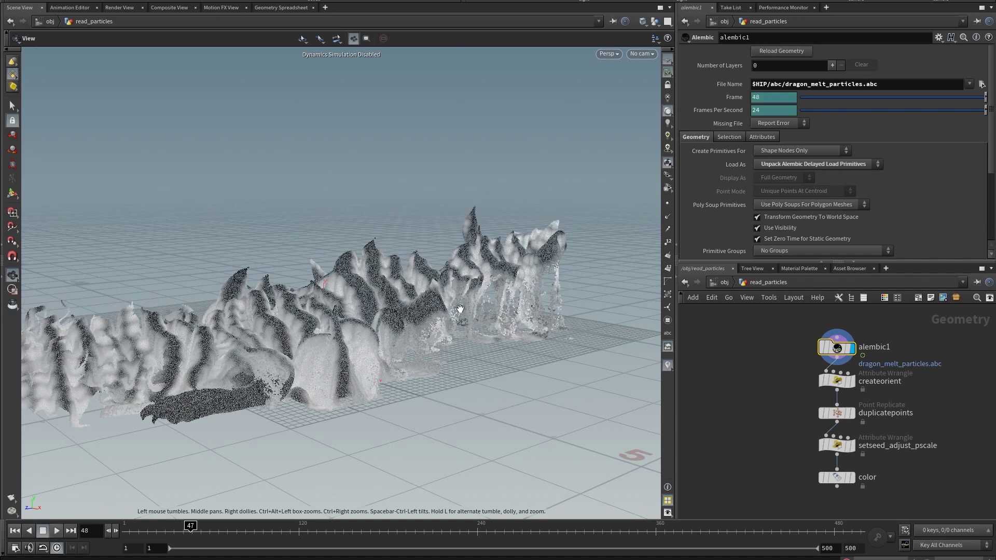
{"action": "mouse_move", "coordinate": [459, 309]}
{"action": "left_mouse_down"}
{"action": "mouse_move", "coordinate": [420, 352]}
{"action": "mouse_move", "coordinate": [234, 288]}
{"action": "left_mouse_up"}
- Orbit around the particle columns and enlarge the read_particles node chain
{"action": "right_click_drag", "start_coordinate": [233, 288], "coordinate": [559, 323]}
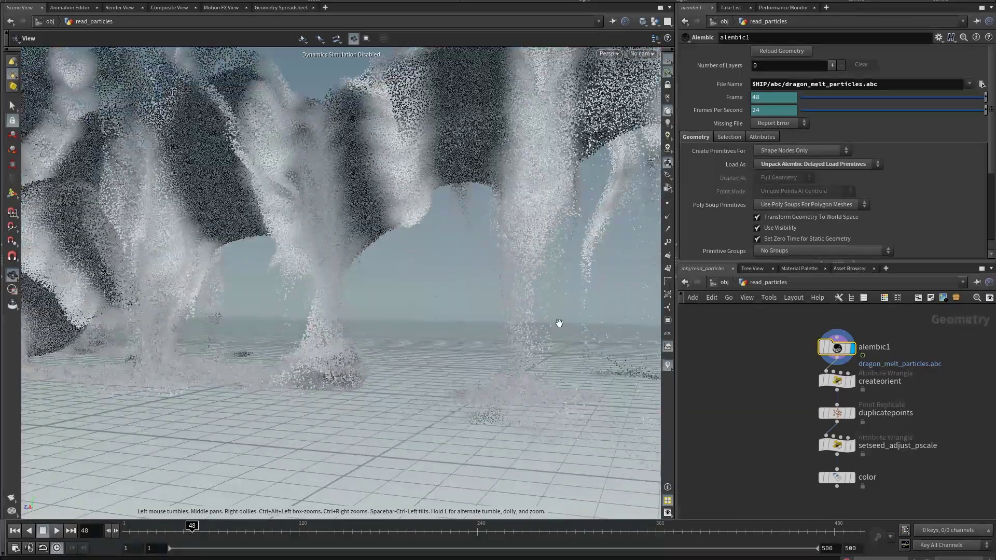
{"action": "mouse_move", "coordinate": [559, 323]}
{"action": "left_mouse_down"}
{"action": "mouse_move", "coordinate": [327, 418]}
{"action": "mouse_move", "coordinate": [274, 373]}
{"action": "mouse_move", "coordinate": [456, 413]}
{"action": "mouse_move", "coordinate": [102, 358]}
{"action": "mouse_move", "coordinate": [386, 324]}
{"action": "mouse_move", "coordinate": [173, 284]}
{"action": "mouse_move", "coordinate": [222, 203]}
{"action": "left_mouse_up"}
{"action": "mouse_move", "coordinate": [764, 399]}
{"action": "middle_mouse_down"}
{"action": "mouse_move", "coordinate": [741, 371]}
{"action": "mouse_move", "coordinate": [761, 446]}
{"action": "mouse_move", "coordinate": [764, 430]}
{"action": "middle_mouse_up"}
{"action": "scroll", "coordinate": [774, 388], "scroll_direction": "up", "scroll_amount": 2}
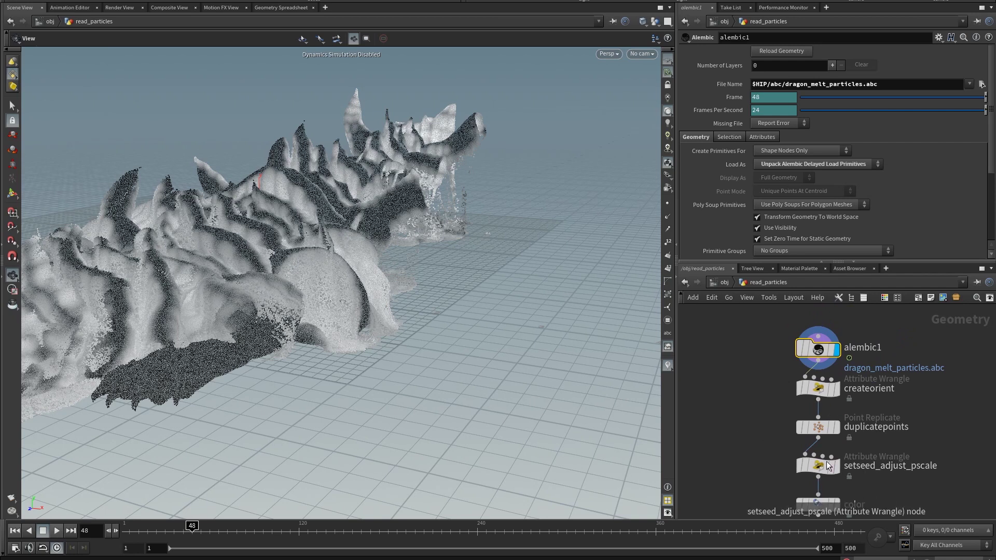
{"action": "middle_click_drag", "start_coordinate": [835, 454], "coordinate": [838, 420]}
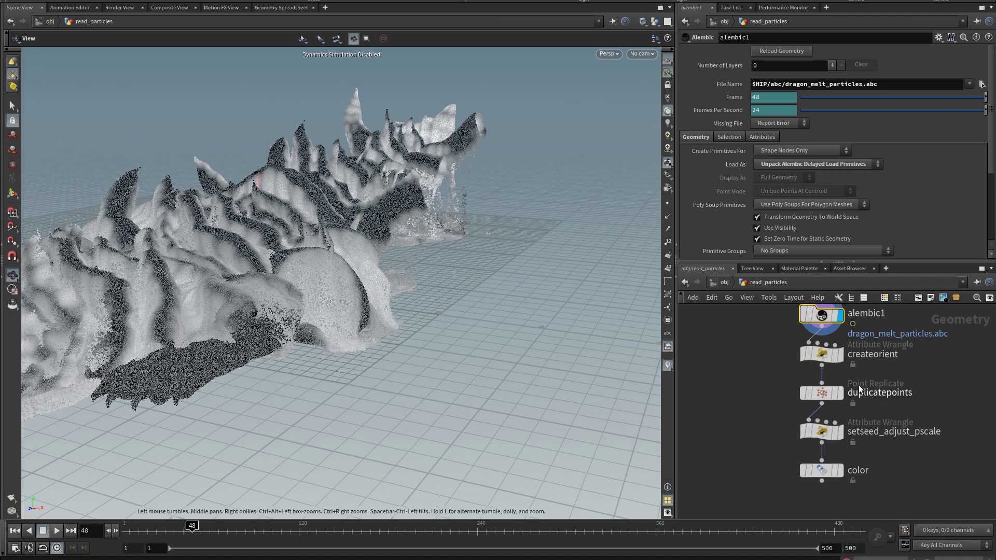
- Frame the whole read_particles chain, then go up to /obj and clear the selection
{"action": "scroll", "coordinate": [858, 384], "scroll_direction": "up", "scroll_amount": 4}
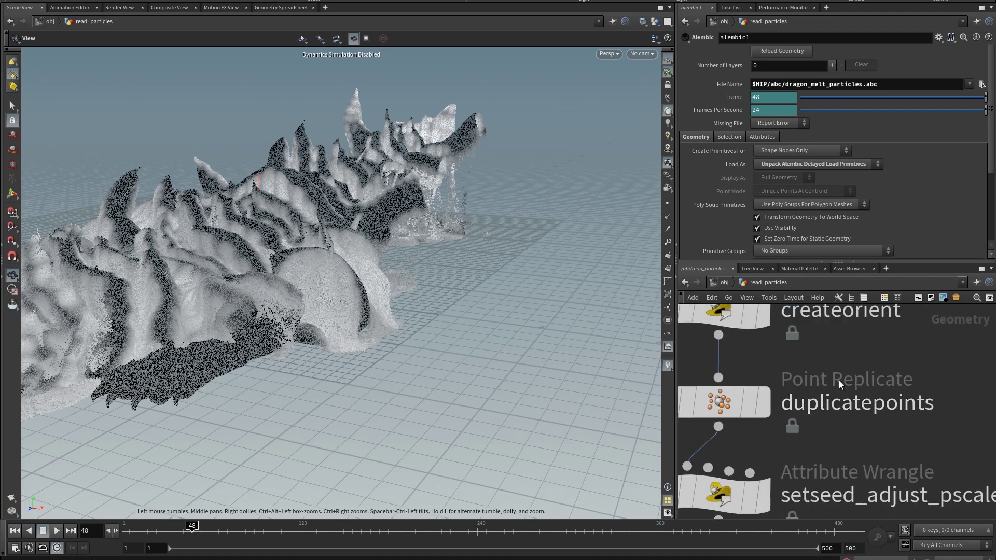
{"action": "scroll", "coordinate": [838, 380], "scroll_direction": "down", "scroll_amount": 3}
{"action": "scroll", "coordinate": [843, 396], "scroll_direction": "down", "scroll_amount": 2}
{"action": "middle_click_drag", "start_coordinate": [858, 470], "coordinate": [850, 436]}
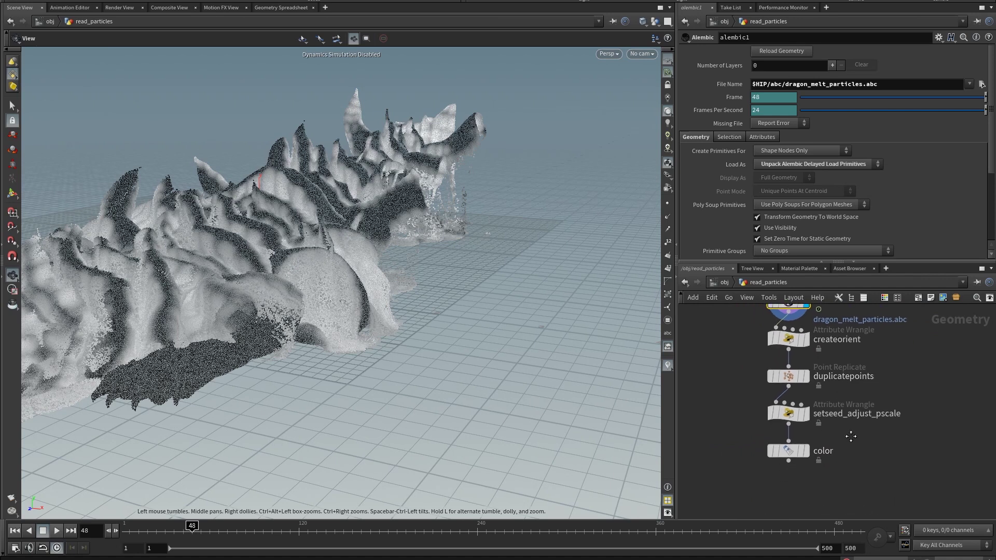
{"action": "left_click", "coordinate": [724, 282]}
{"action": "middle_click_drag", "start_coordinate": [942, 436], "coordinate": [911, 438]}
{"action": "left_click", "coordinate": [919, 447]}
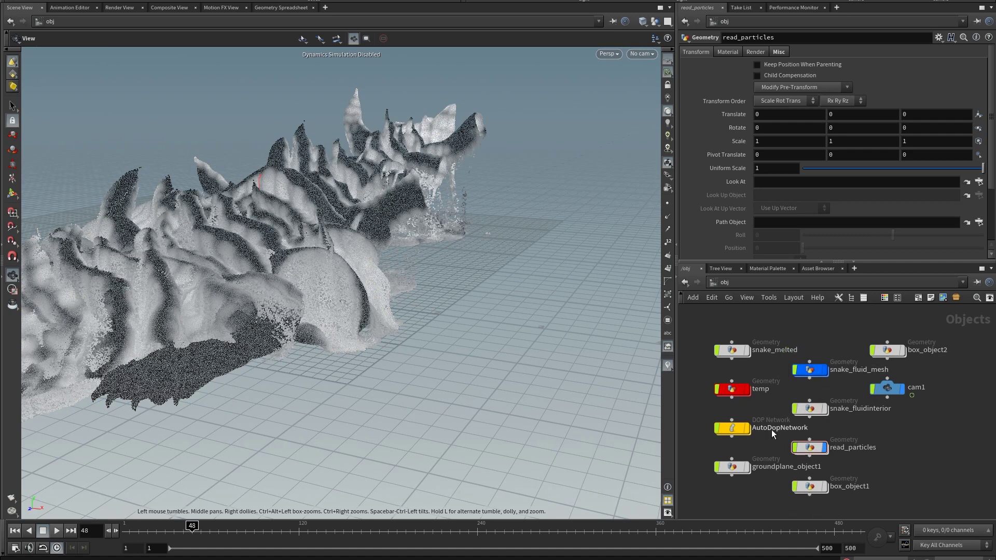
- Enter the AutoDopNetwork and maximize its network pane with Ctrl+B
{"action": "double_click", "coordinate": [735, 427]}
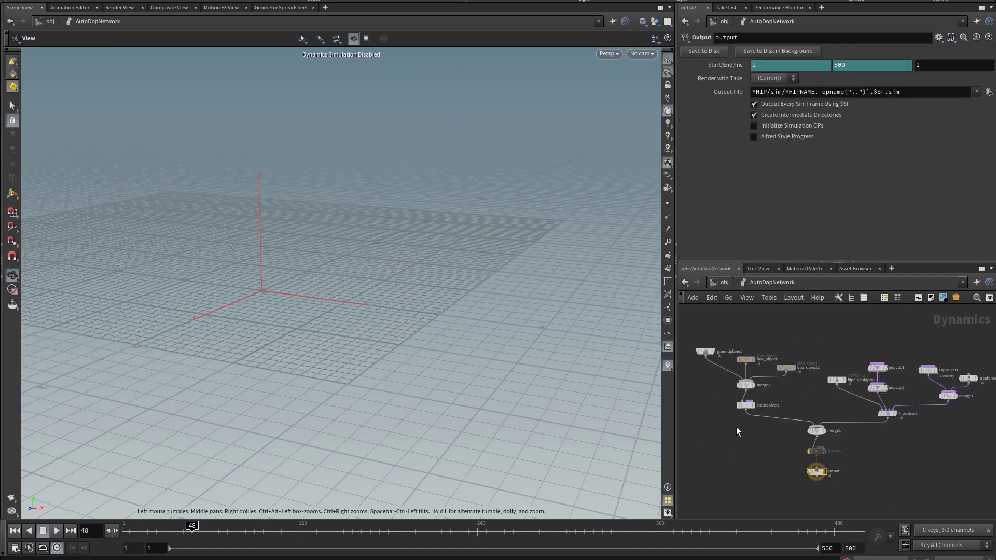
{"action": "key", "text": "Tab"}
{"action": "key", "text": "Escape"}
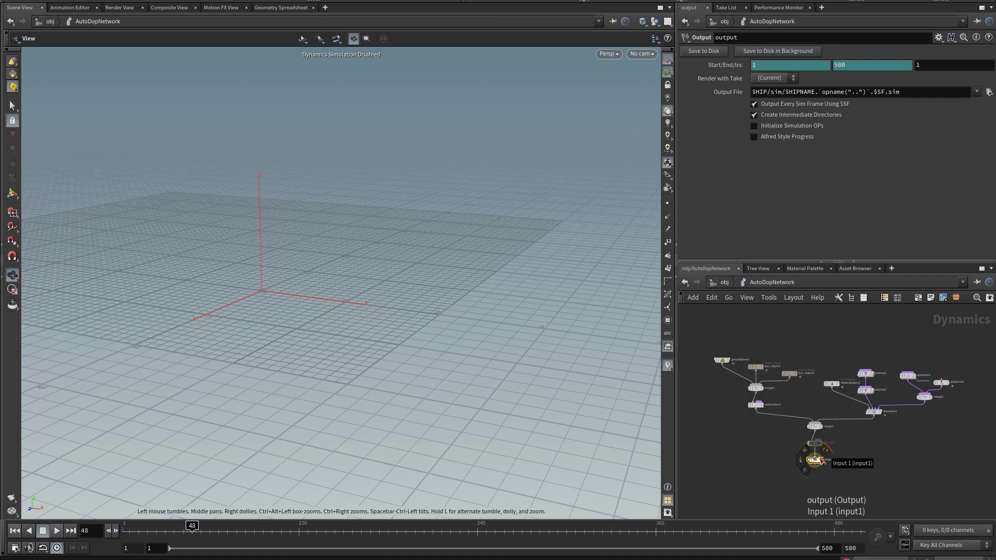
{"action": "key", "text": "ctrl+b"}
{"action": "scroll", "coordinate": [554, 307], "scroll_direction": "up", "scroll_amount": 5}
{"action": "scroll", "coordinate": [469, 275], "scroll_direction": "down", "scroll_amount": 2}
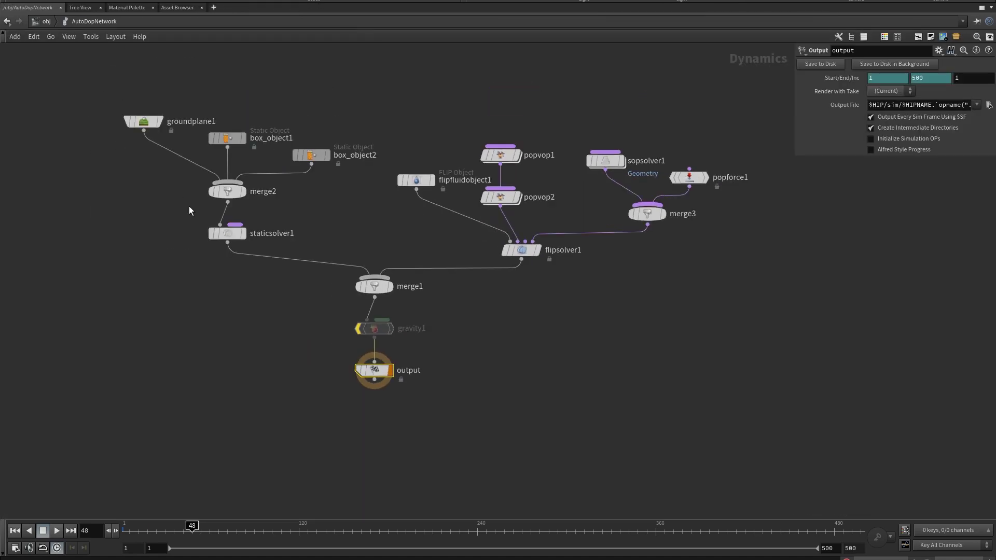
- Select the static collision objects, inspect flipfluidobject1, widen its parameters, and return to /obj
{"action": "left_click_drag", "start_coordinate": [106, 80], "coordinate": [306, 175]}
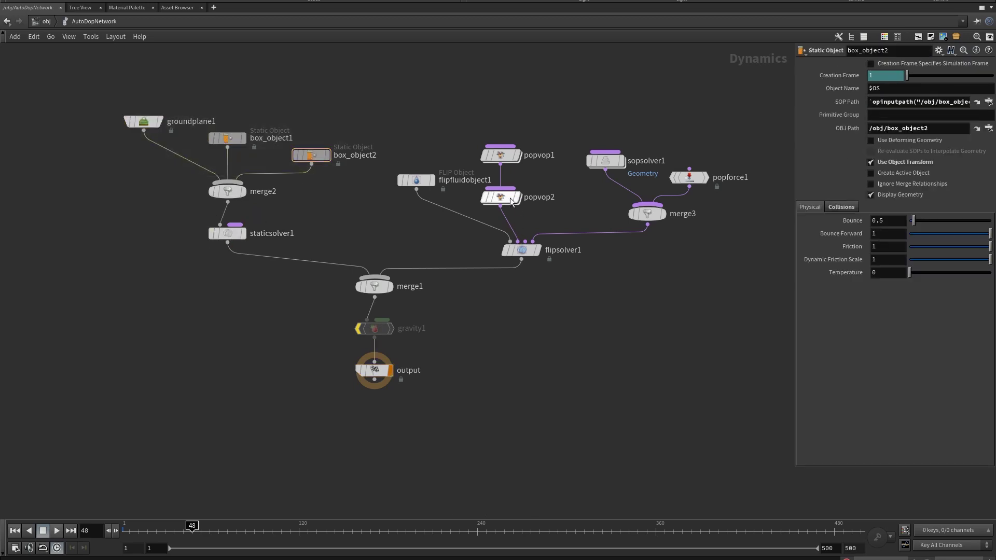
{"action": "left_click", "coordinate": [418, 181]}
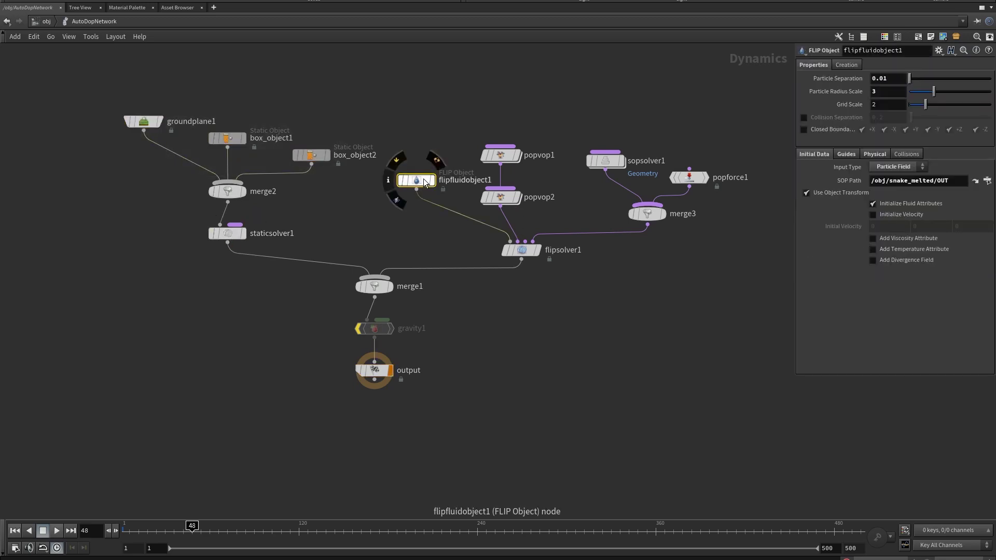
{"action": "left_click_drag", "start_coordinate": [416, 180], "coordinate": [413, 167]}
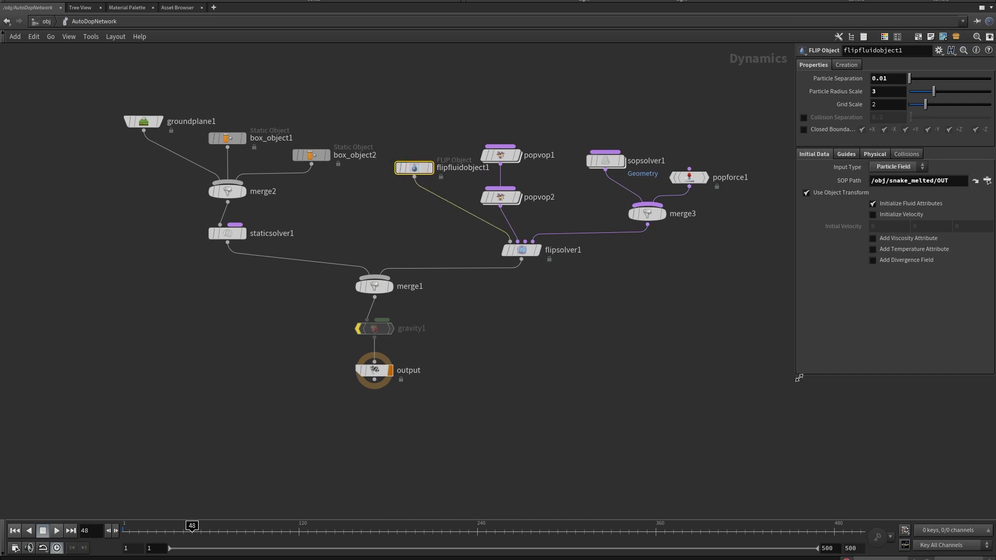
{"action": "left_click_drag", "start_coordinate": [798, 378], "coordinate": [767, 407]}
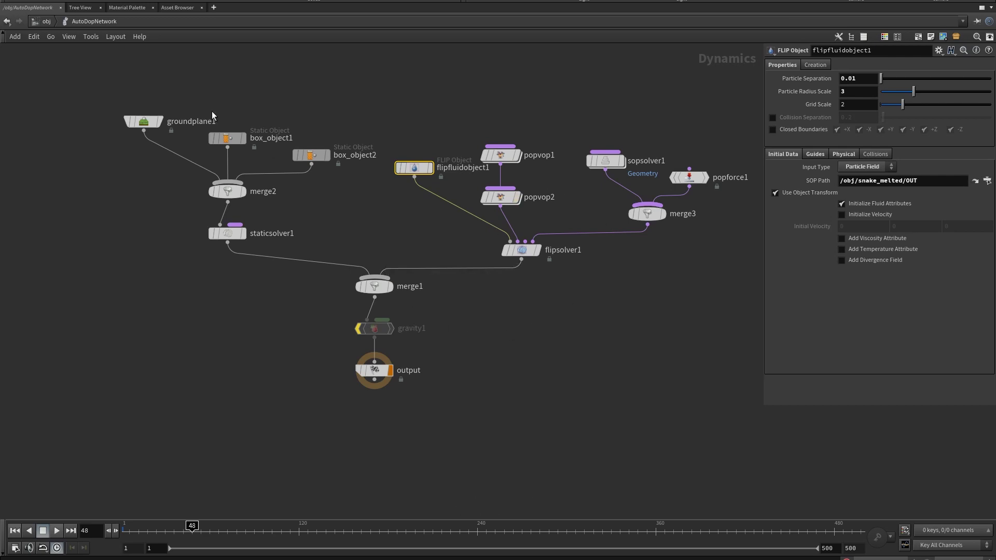
{"action": "left_click", "coordinate": [46, 21]}
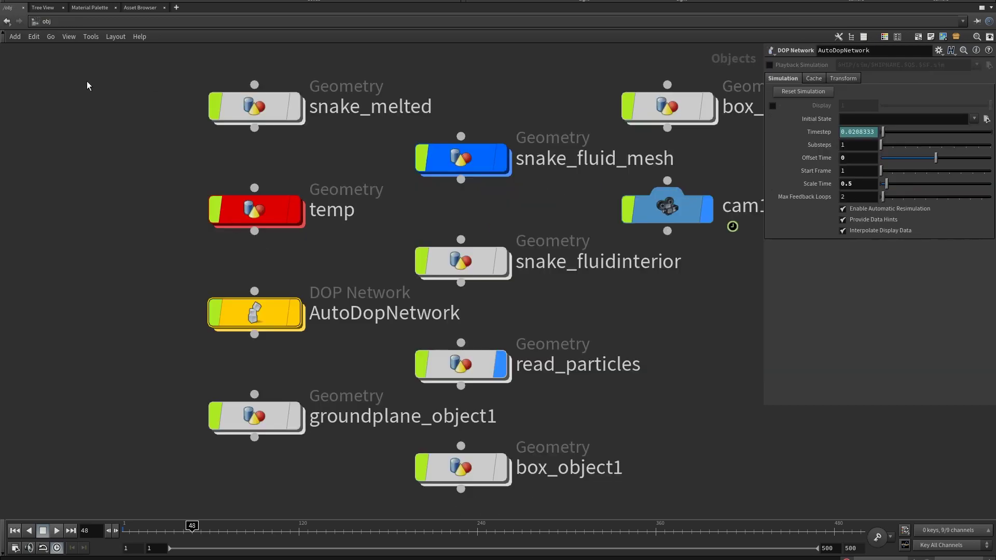
- Inspect the snake_melted network, then the temp network down to OUT_temp
{"action": "double_click", "coordinate": [257, 109]}
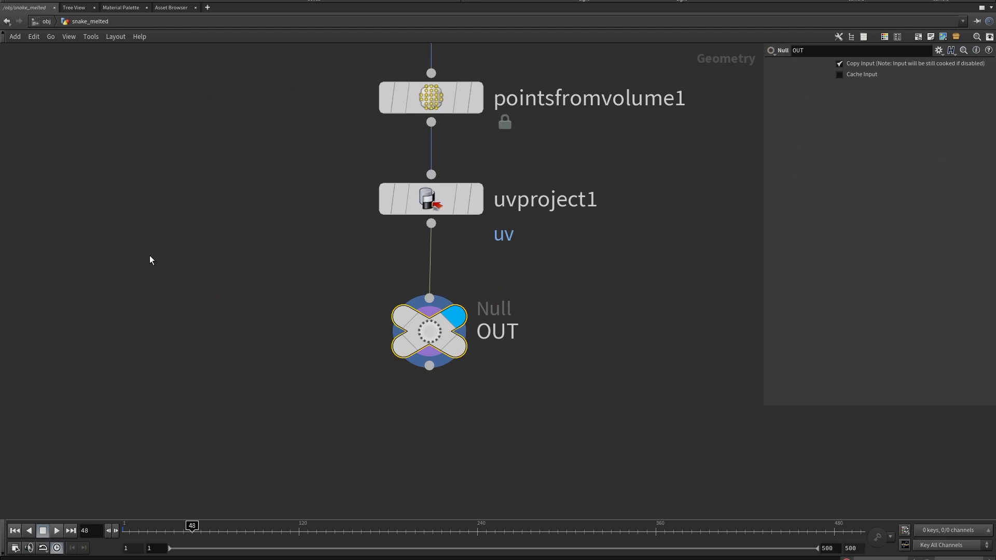
{"action": "left_click", "coordinate": [46, 21]}
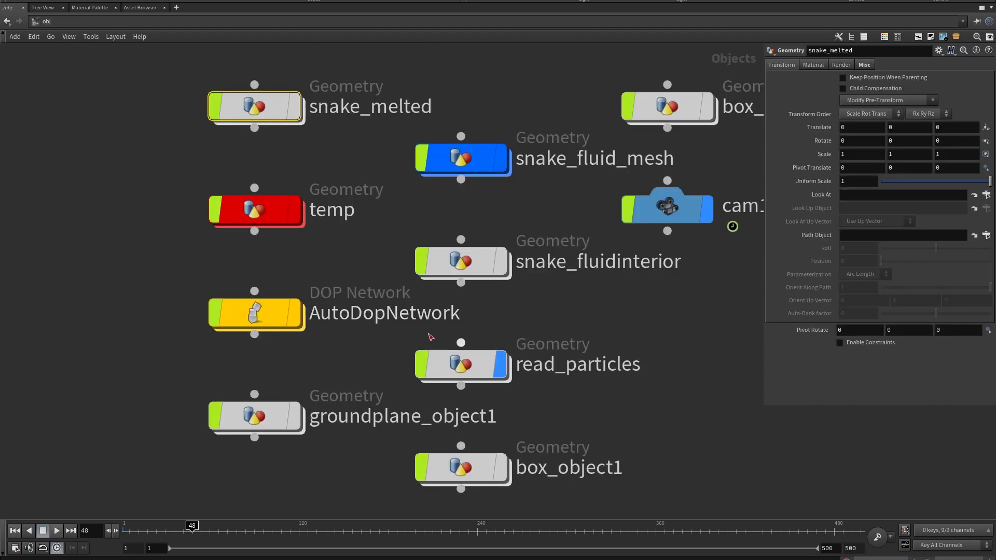
{"action": "double_click", "coordinate": [265, 205]}
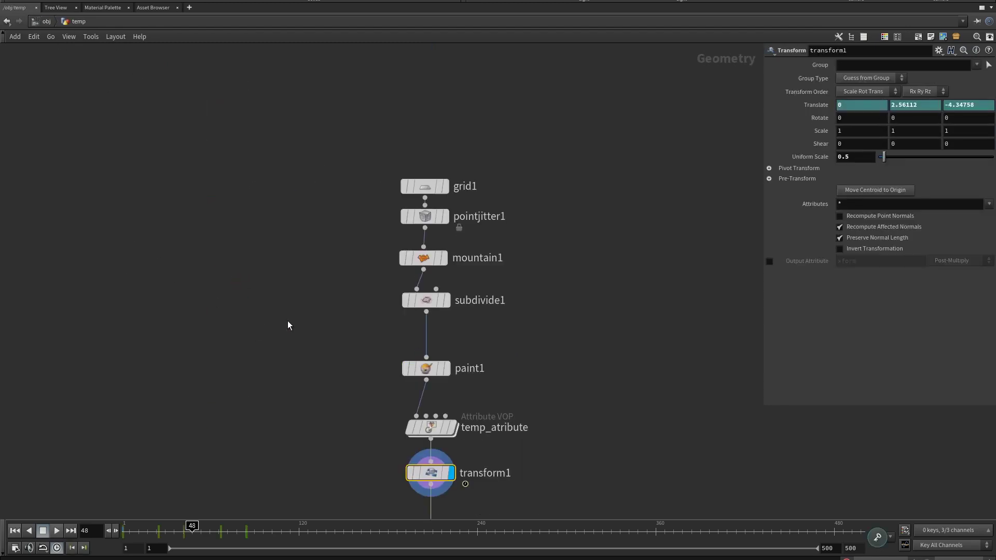
{"action": "middle_click_drag", "start_coordinate": [325, 325], "coordinate": [300, 248]}
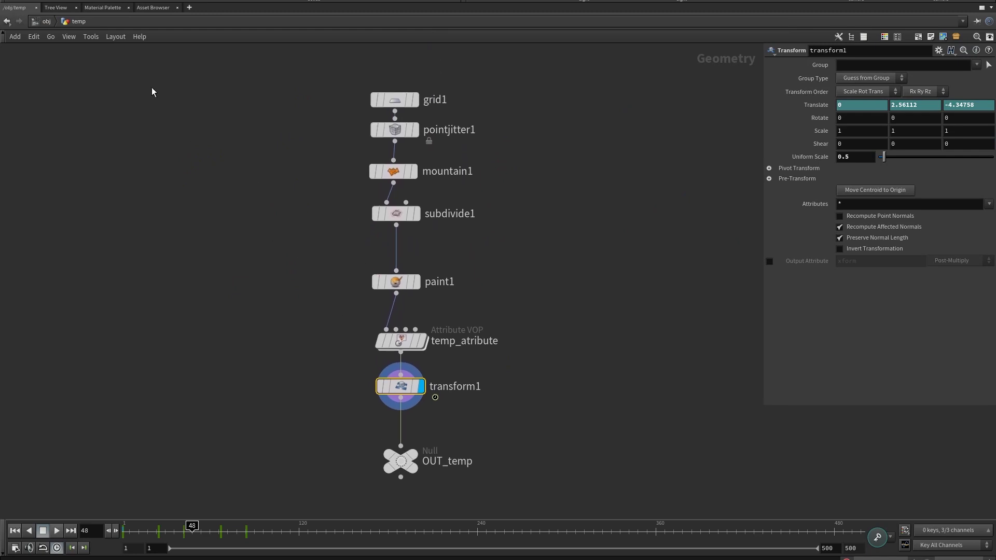
- Return to /obj, fit the object nodes, and restore the layout with the 3D view
{"action": "left_click", "coordinate": [47, 22]}
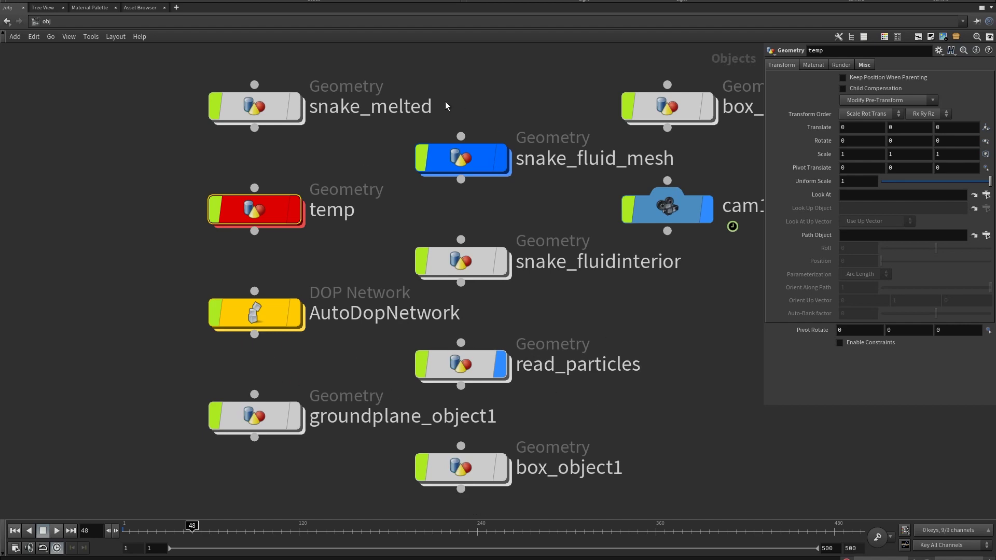
{"action": "mouse_move", "coordinate": [618, 308]}
{"action": "middle_mouse_down"}
{"action": "mouse_move", "coordinate": [443, 286]}
{"action": "mouse_move", "coordinate": [480, 294]}
{"action": "middle_mouse_up"}
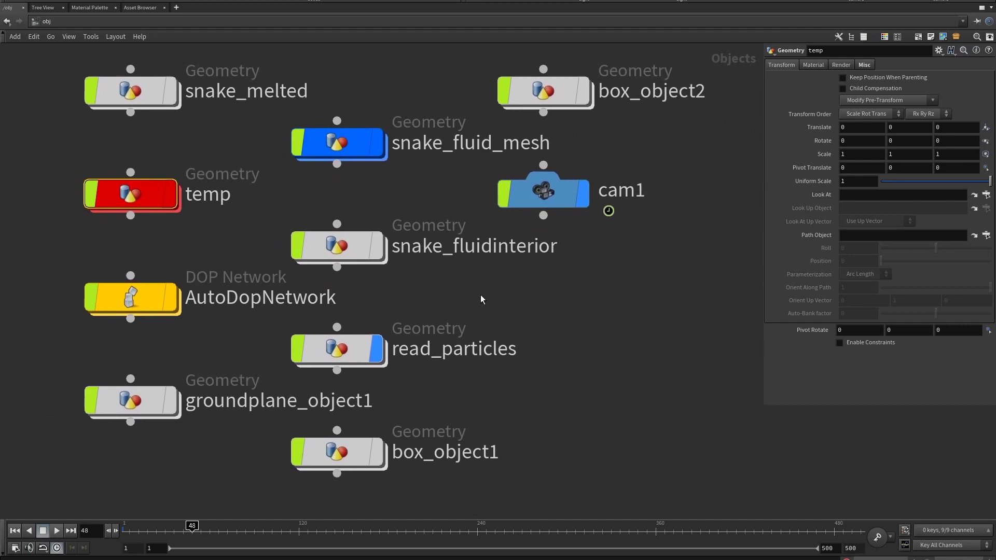
{"action": "scroll", "coordinate": [480, 298], "scroll_direction": "down", "scroll_amount": 3}
{"action": "scroll", "coordinate": [479, 297], "scroll_direction": "up", "scroll_amount": 2}
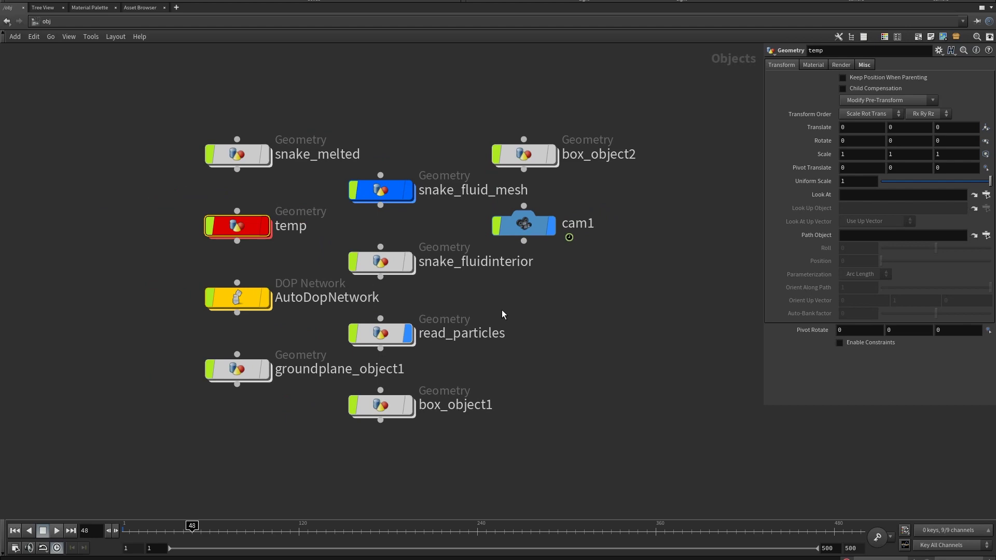
{"action": "key", "text": "ctrl+b"}
- Orbit the fluid dragon head-on, close from the side, wide, and along its length
{"action": "mouse_move", "coordinate": [480, 291]}
{"action": "left_mouse_down"}
{"action": "mouse_move", "coordinate": [549, 293]}
{"action": "mouse_move", "coordinate": [571, 282]}
{"action": "mouse_move", "coordinate": [407, 252]}
{"action": "mouse_move", "coordinate": [466, 245]}
{"action": "mouse_move", "coordinate": [489, 289]}
{"action": "left_mouse_up"}
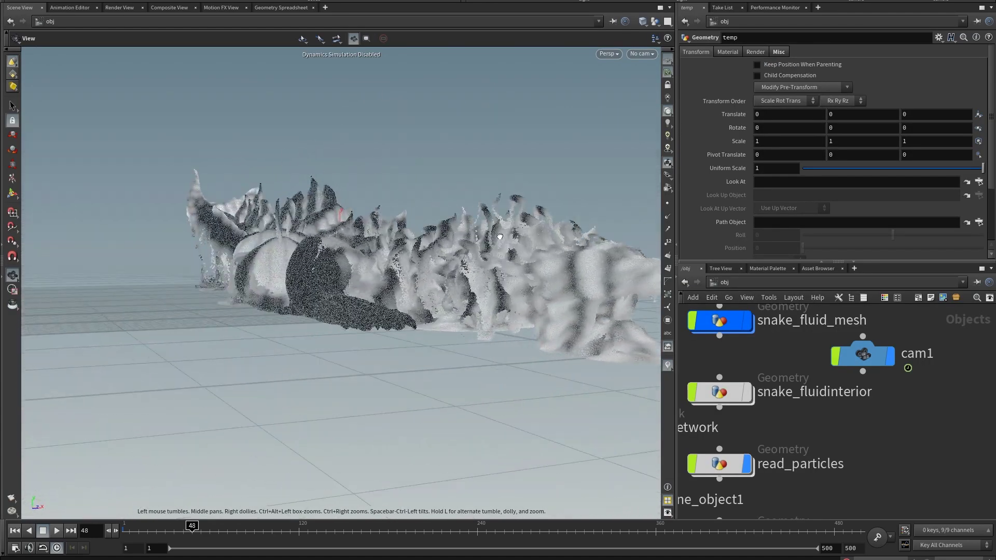
{"action": "mouse_move", "coordinate": [489, 288]}
{"action": "right_mouse_down"}
{"action": "mouse_move", "coordinate": [912, 438]}
{"action": "mouse_move", "coordinate": [964, 447]}
{"action": "mouse_move", "coordinate": [560, 363]}
{"action": "right_mouse_up"}
{"action": "mouse_move", "coordinate": [560, 363]}
{"action": "middle_mouse_down"}
{"action": "mouse_move", "coordinate": [506, 349]}
{"action": "mouse_move", "coordinate": [432, 366]}
{"action": "middle_mouse_up"}
{"action": "mouse_move", "coordinate": [432, 366]}
{"action": "left_mouse_down"}
{"action": "mouse_move", "coordinate": [200, 334]}
{"action": "mouse_move", "coordinate": [254, 326]}
{"action": "mouse_move", "coordinate": [251, 311]}
{"action": "mouse_move", "coordinate": [337, 343]}
{"action": "mouse_move", "coordinate": [295, 333]}
{"action": "mouse_move", "coordinate": [312, 339]}
{"action": "left_mouse_up"}
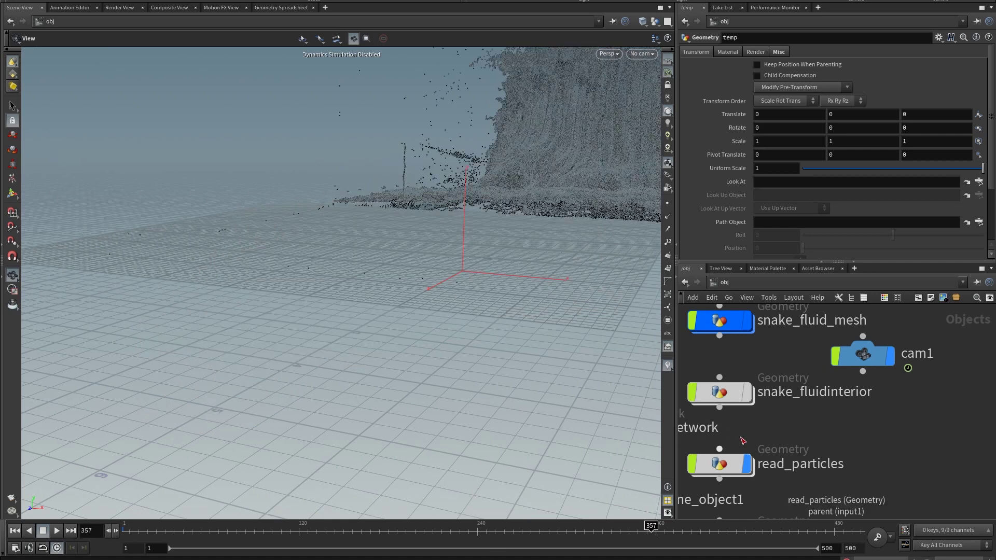
- Advance to frame 357 and zoom in on the particle splash
{"action": "mouse_move", "coordinate": [541, 256]}
{"action": "left_mouse_down"}
{"action": "mouse_move", "coordinate": [256, 405]}
{"action": "mouse_move", "coordinate": [208, 363]}
{"action": "mouse_move", "coordinate": [259, 351]}
{"action": "mouse_move", "coordinate": [223, 318]}
{"action": "left_mouse_up"}
{"action": "scroll", "coordinate": [513, 349], "scroll_direction": "up", "scroll_amount": 2}
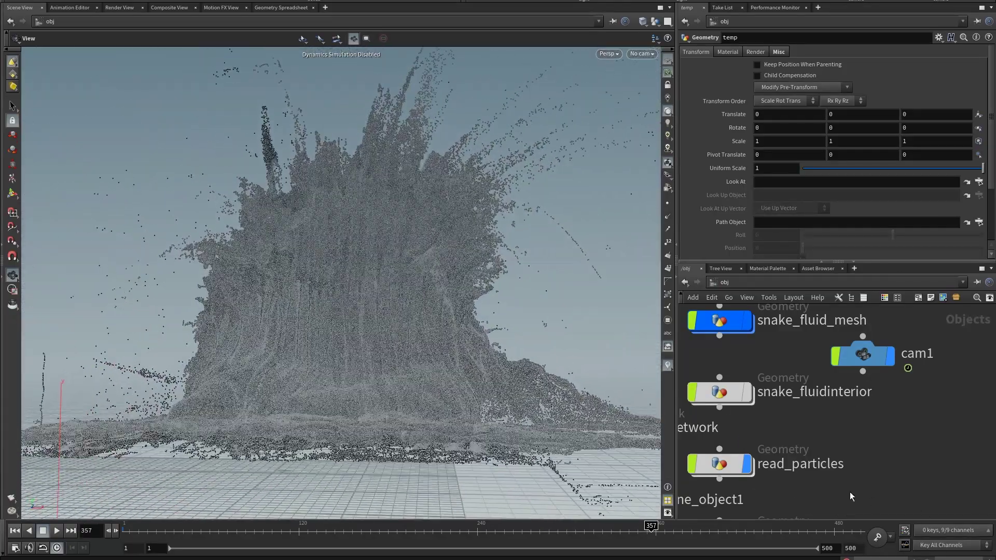
{"action": "scroll", "coordinate": [514, 349], "scroll_direction": "up", "scroll_amount": 1}
{"action": "scroll", "coordinate": [513, 349], "scroll_direction": "up", "scroll_amount": 2}
{"action": "scroll", "coordinate": [513, 349], "scroll_direction": "up", "scroll_amount": 1}
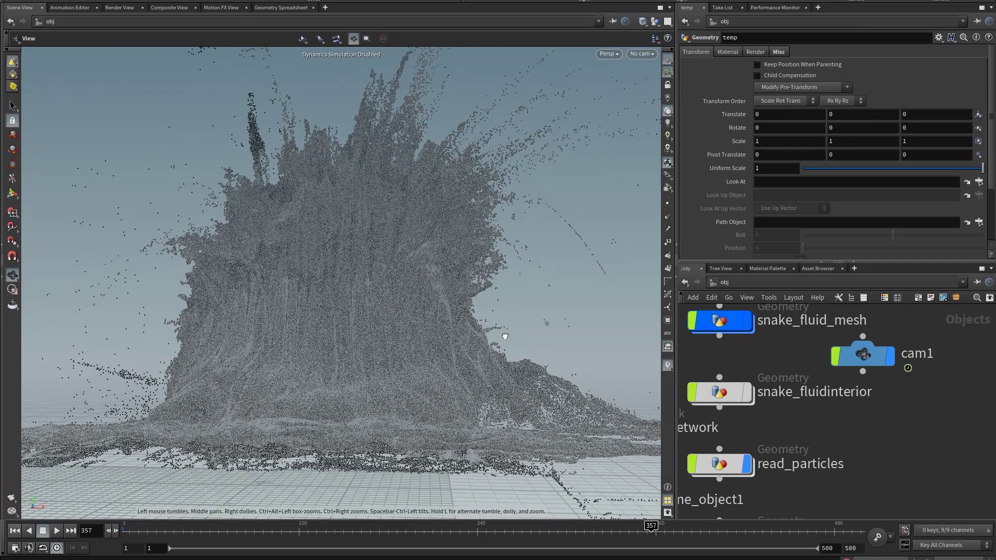
{"action": "mouse_move", "coordinate": [505, 336]}
{"action": "left_mouse_down"}
{"action": "mouse_move", "coordinate": [507, 363]}
{"action": "mouse_move", "coordinate": [445, 283]}
{"action": "left_mouse_up"}
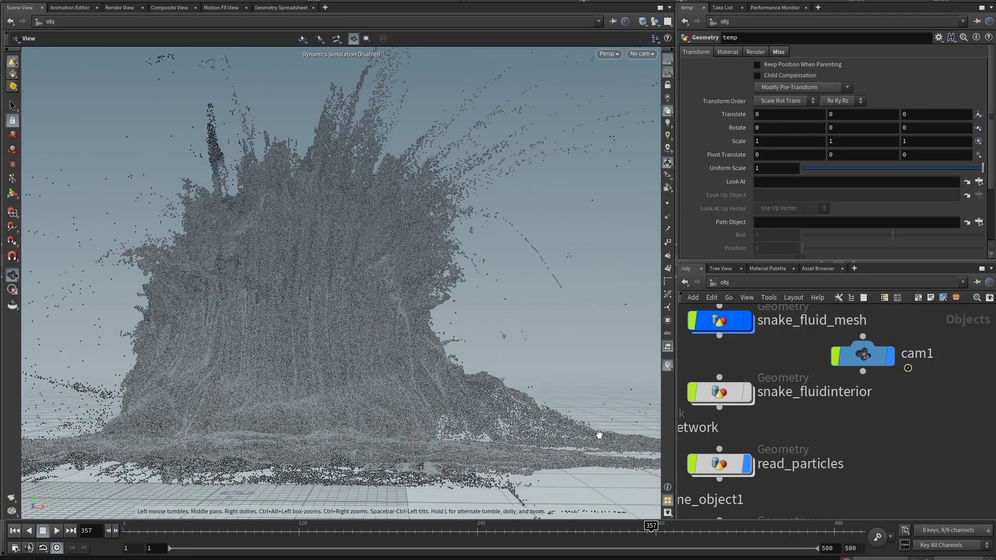
- Frame the whole splash, then zoom out to an angled view above the ground grid
{"action": "key", "text": "g"}
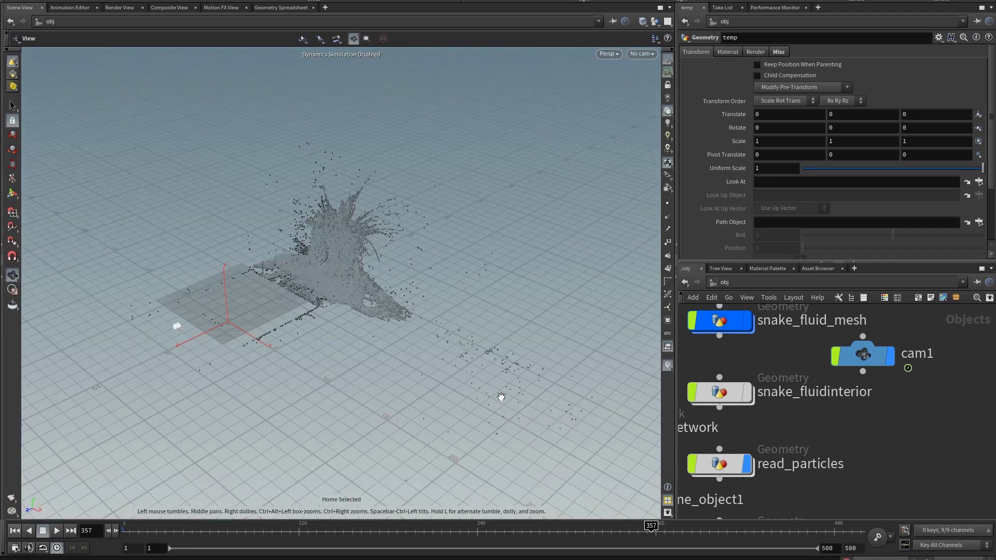
{"action": "scroll", "coordinate": [411, 300], "scroll_direction": "up", "scroll_amount": 1}
{"action": "scroll", "coordinate": [388, 298], "scroll_direction": "up", "scroll_amount": 1}
{"action": "scroll", "coordinate": [356, 322], "scroll_direction": "up", "scroll_amount": 2}
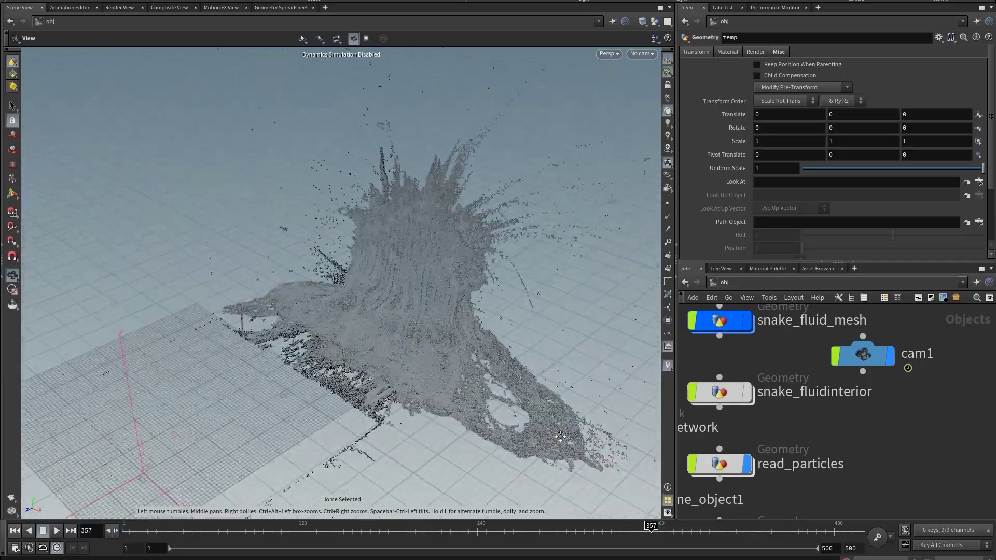
{"action": "scroll", "coordinate": [476, 377], "scroll_direction": "up", "scroll_amount": 1}
{"action": "scroll", "coordinate": [476, 377], "scroll_direction": "up", "scroll_amount": 2}
{"action": "scroll", "coordinate": [475, 377], "scroll_direction": "up", "scroll_amount": 2}
{"action": "scroll", "coordinate": [475, 377], "scroll_direction": "up", "scroll_amount": 3}
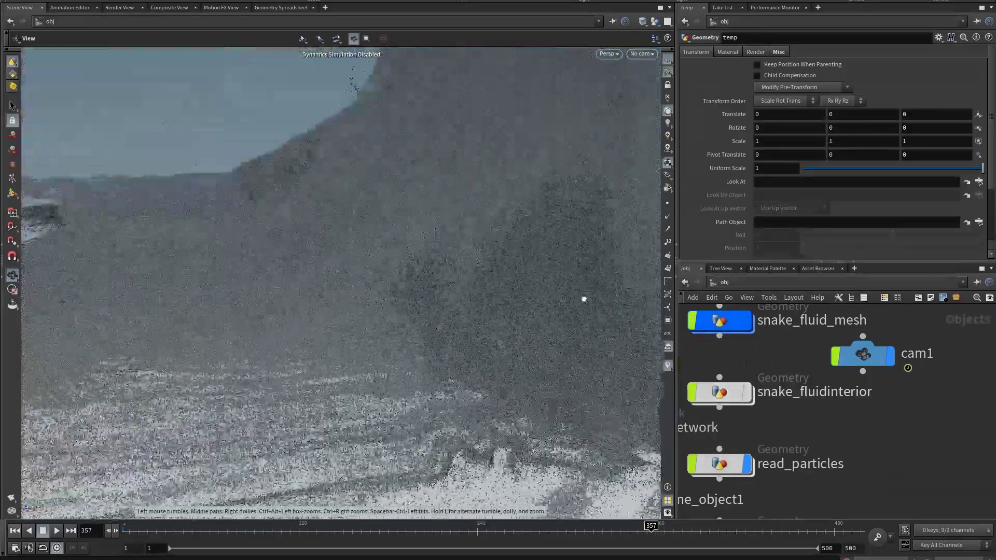
{"action": "mouse_move", "coordinate": [582, 297]}
{"action": "left_mouse_down"}
{"action": "mouse_move", "coordinate": [539, 263]}
{"action": "mouse_move", "coordinate": [602, 257]}
{"action": "mouse_move", "coordinate": [560, 233]}
{"action": "mouse_move", "coordinate": [275, 224]}
{"action": "mouse_move", "coordinate": [258, 414]}
{"action": "mouse_move", "coordinate": [526, 462]}
{"action": "mouse_move", "coordinate": [657, 472]}
{"action": "mouse_move", "coordinate": [593, 422]}
{"action": "mouse_move", "coordinate": [560, 432]}
{"action": "mouse_move", "coordinate": [433, 267]}
{"action": "mouse_move", "coordinate": [674, 363]}
{"action": "mouse_move", "coordinate": [967, 460]}
{"action": "left_mouse_up"}
{"action": "mouse_move", "coordinate": [263, 225]}
{"action": "left_mouse_down"}
{"action": "mouse_move", "coordinate": [218, 289]}
{"action": "mouse_move", "coordinate": [145, 338]}
{"action": "mouse_move", "coordinate": [367, 327]}
{"action": "mouse_move", "coordinate": [387, 314]}
{"action": "mouse_move", "coordinate": [322, 301]}
{"action": "mouse_move", "coordinate": [350, 327]}
{"action": "left_mouse_up"}
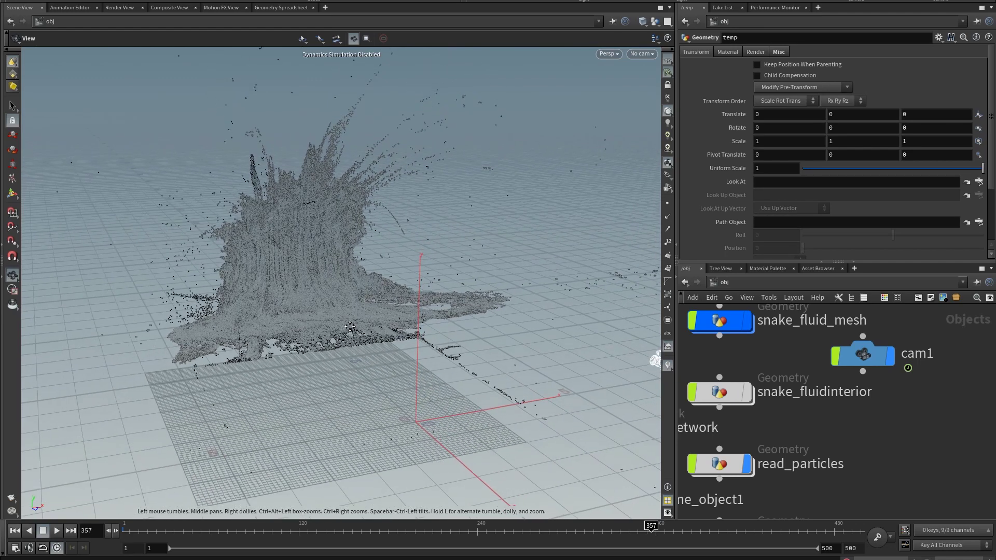